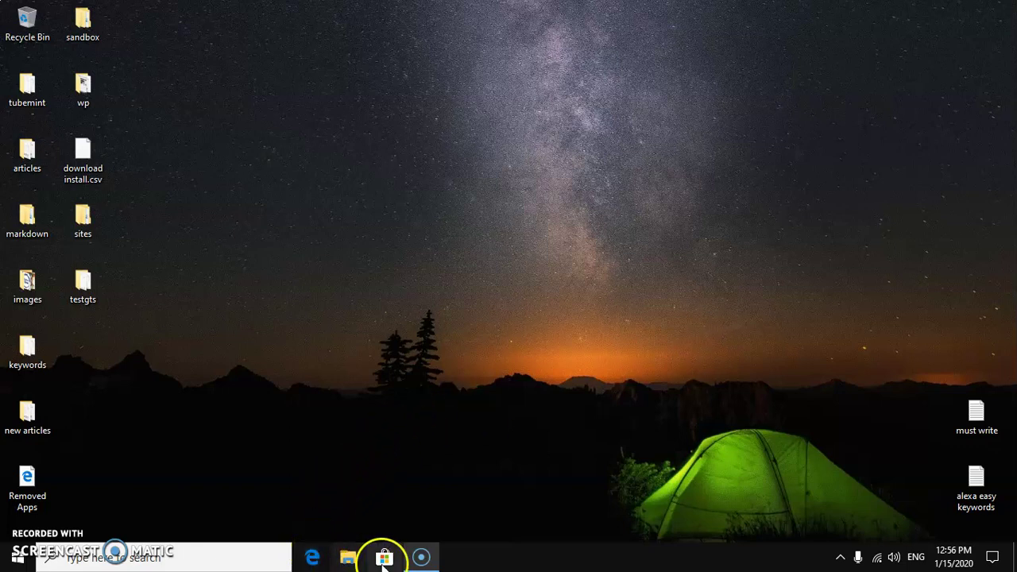
Launch Edge, search Bing for 'google chrome', and scroll to the Chrome download result
click(316, 558)
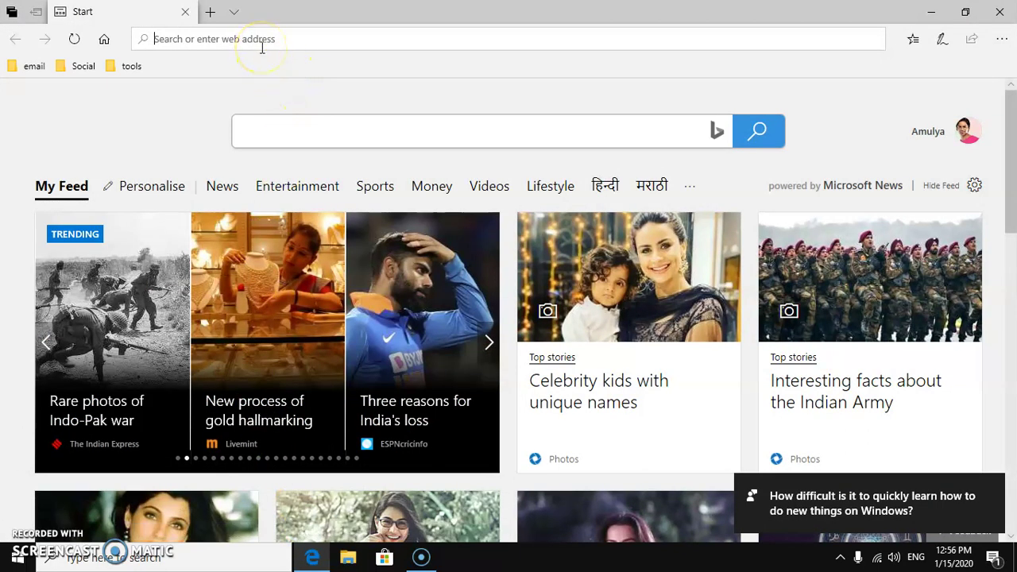
click(268, 136)
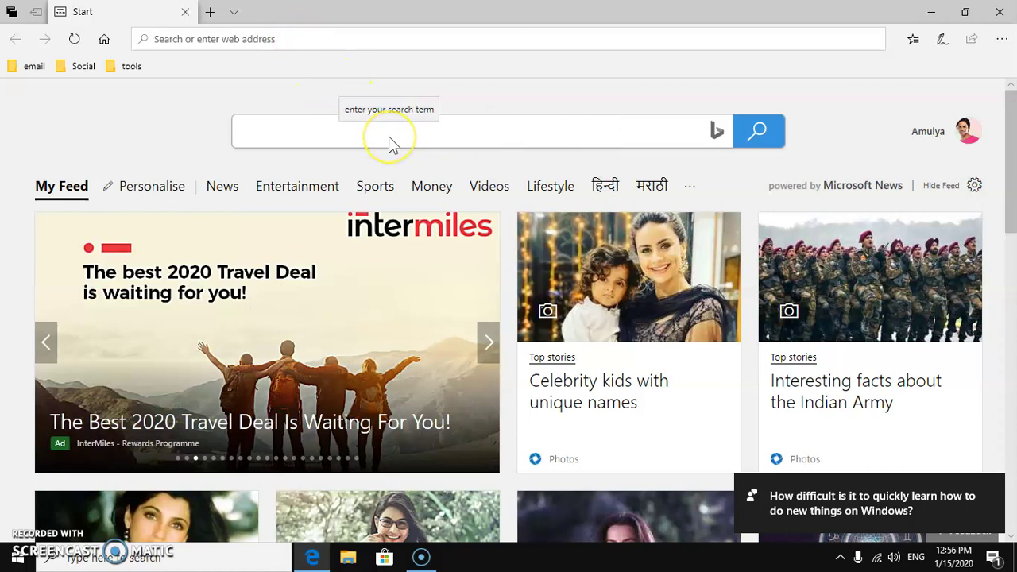
text(googl)
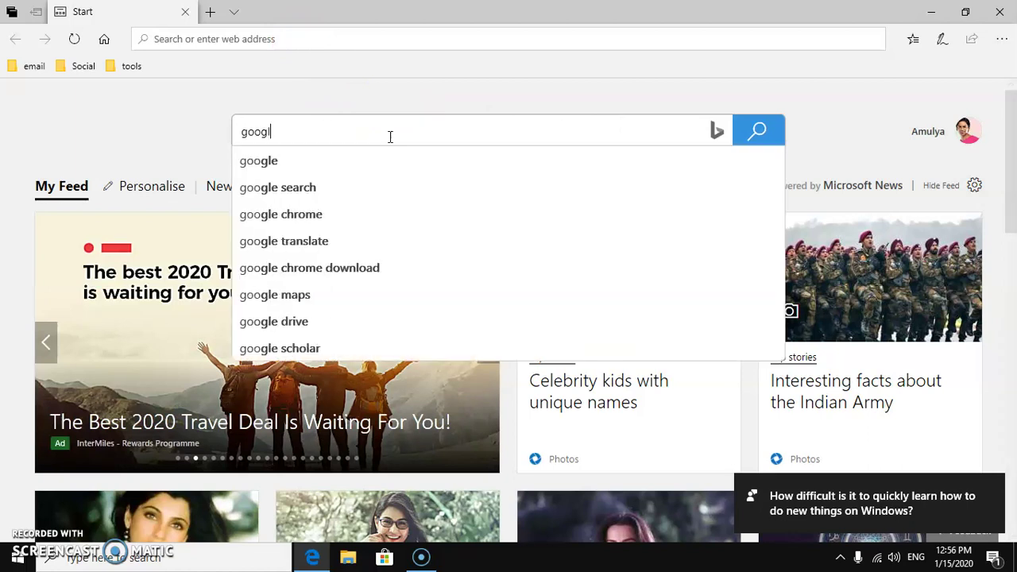
text(e chrome)
key(Return)
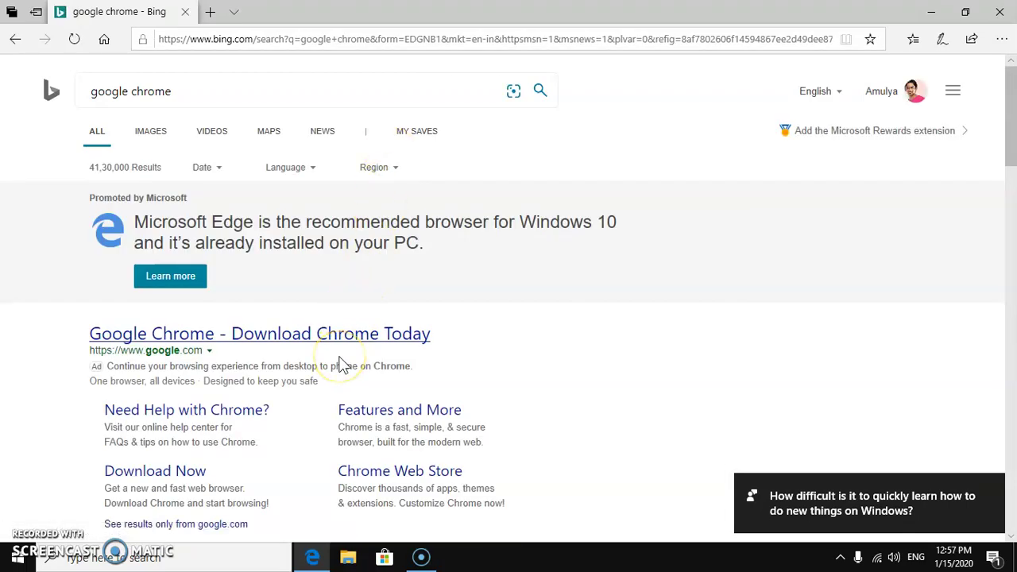
scroll(340, 364, down, 2)
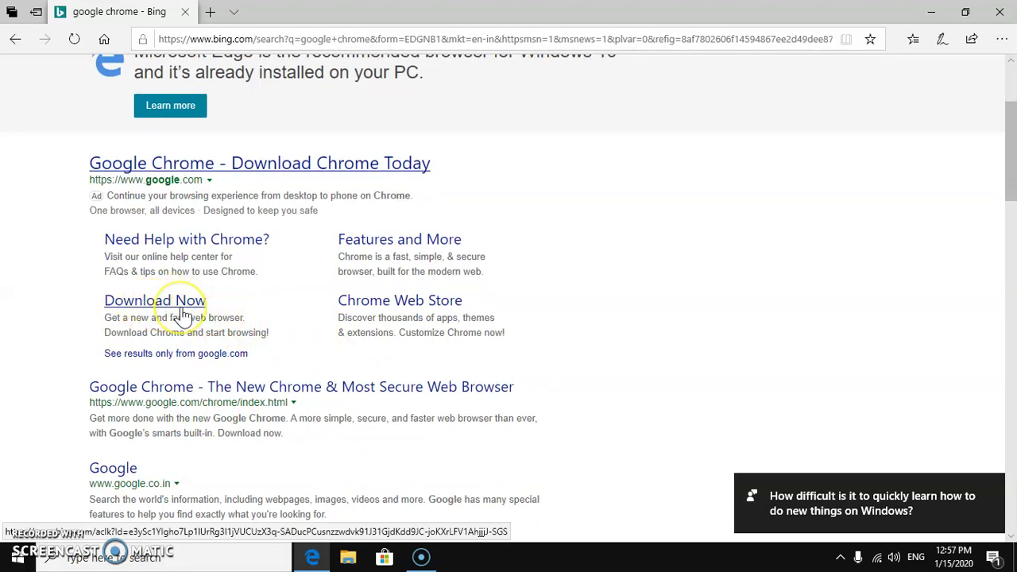
Follow the 'Download Now' result to google.com/chrome and scroll through the page and back up
click(183, 315)
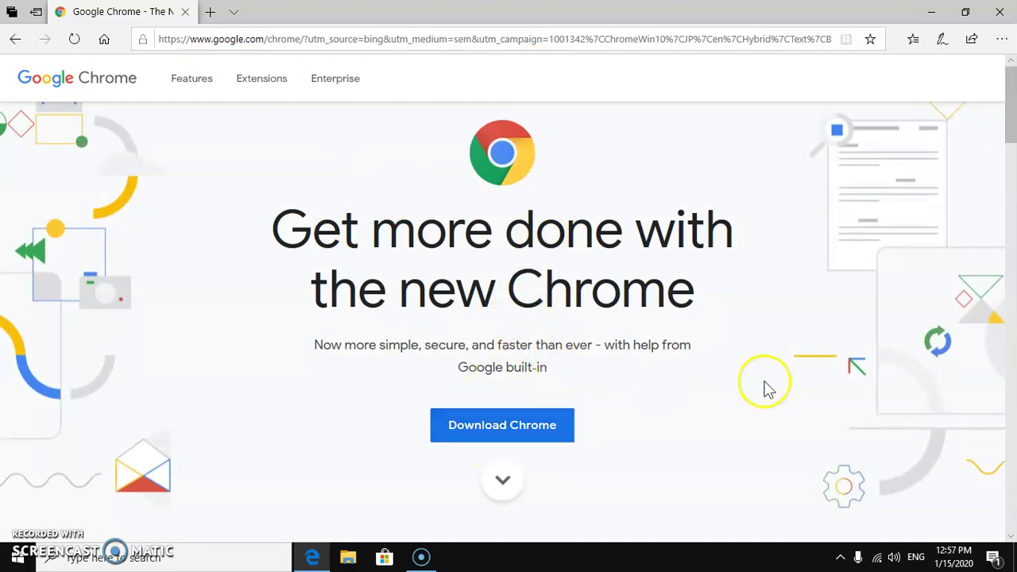
scroll(767, 388, down, 5)
scroll(771, 383, down, 5)
scroll(775, 392, down, 5)
scroll(775, 392, down, 5)
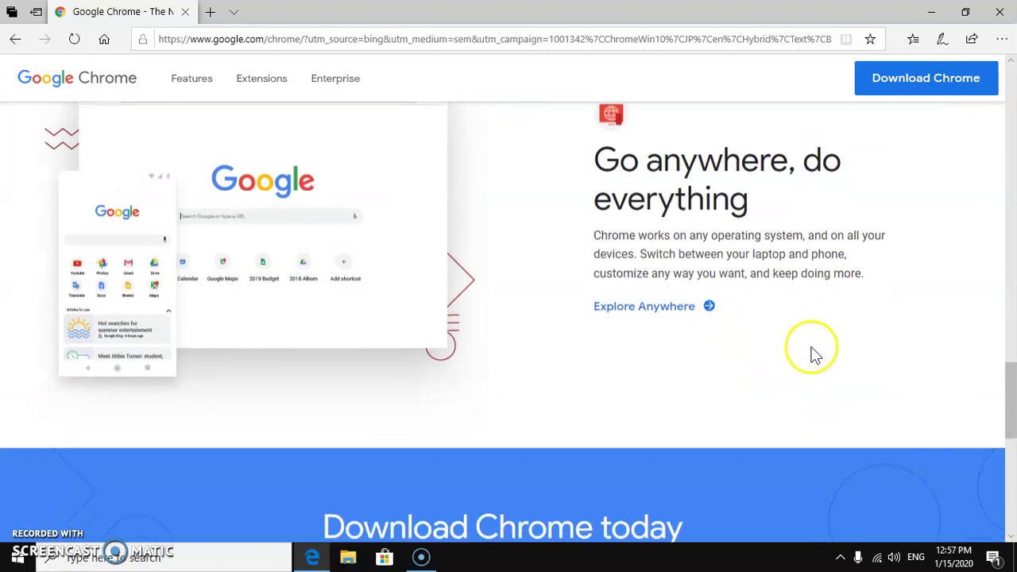
scroll(783, 224, down, 2)
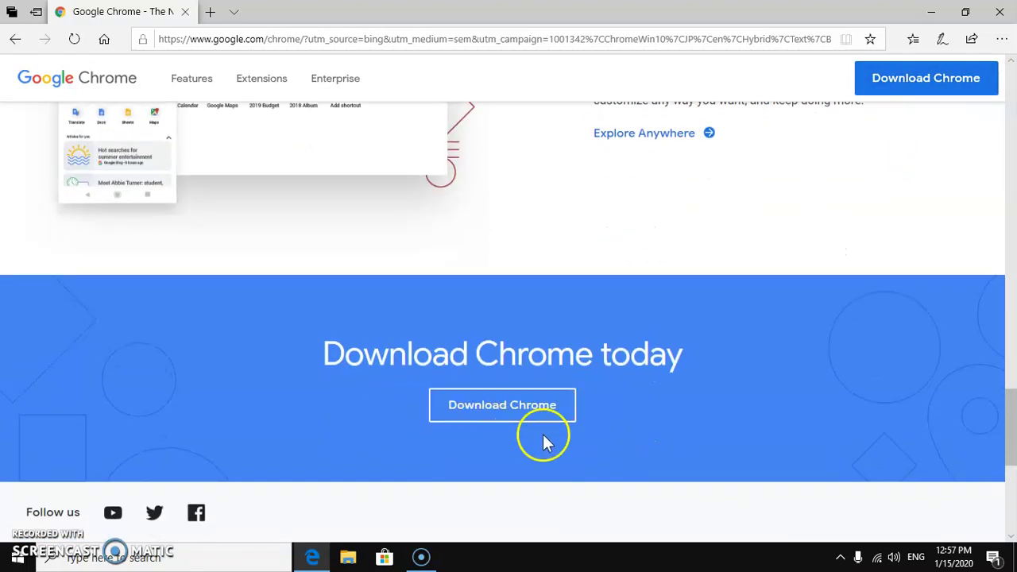
scroll(575, 442, up, 15)
scroll(575, 442, up, 10)
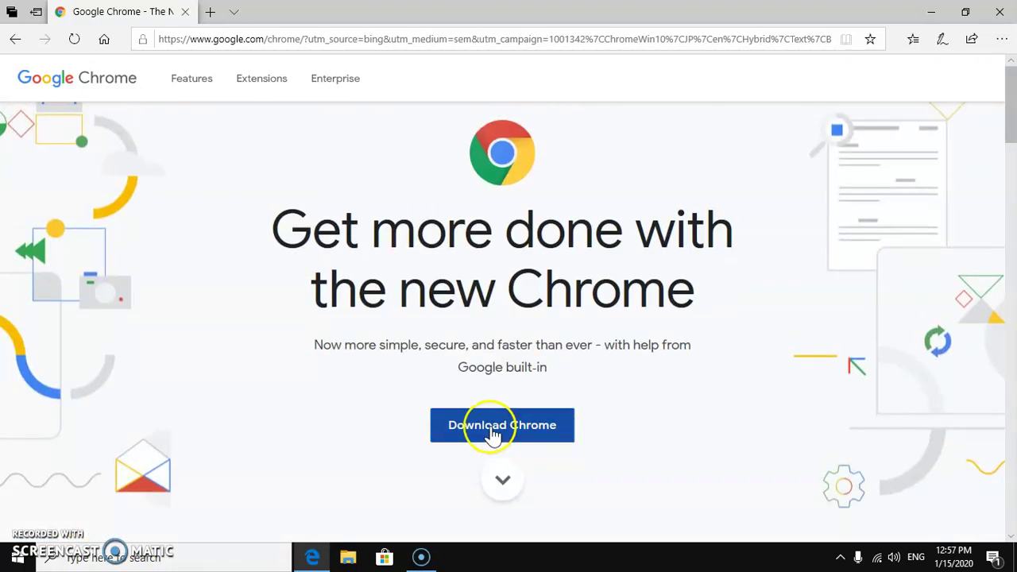
Choose Download Chrome and accept the Terms of Service to download ChromeSetup.exe (1.3 MB)
click(489, 432)
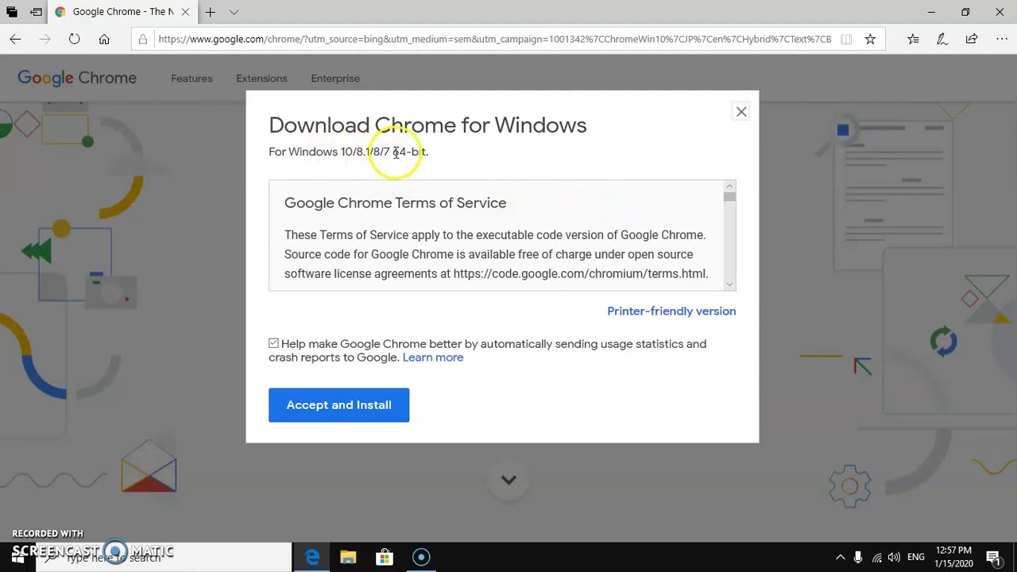
drag(395, 151, 433, 153)
click(453, 159)
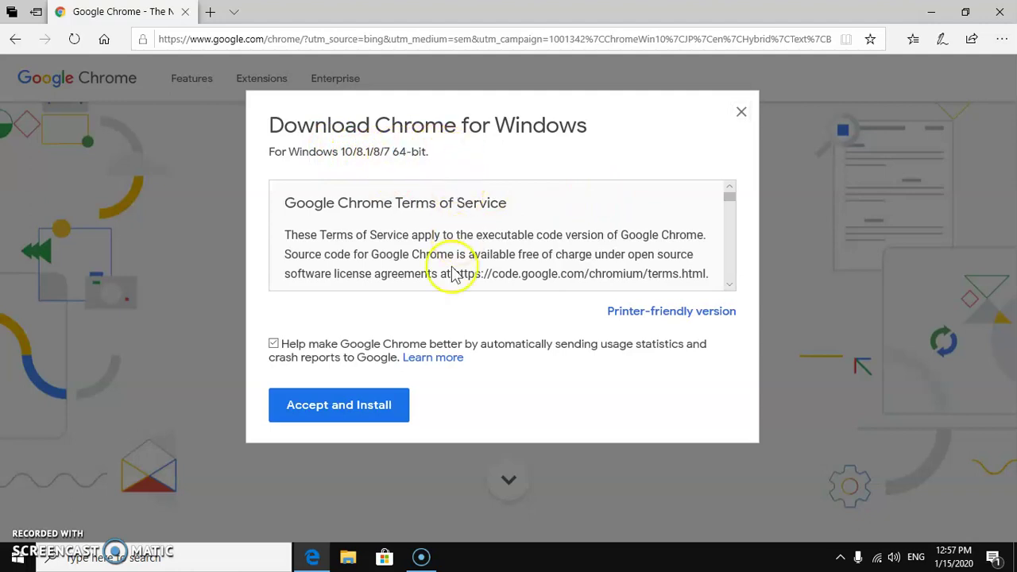
click(366, 411)
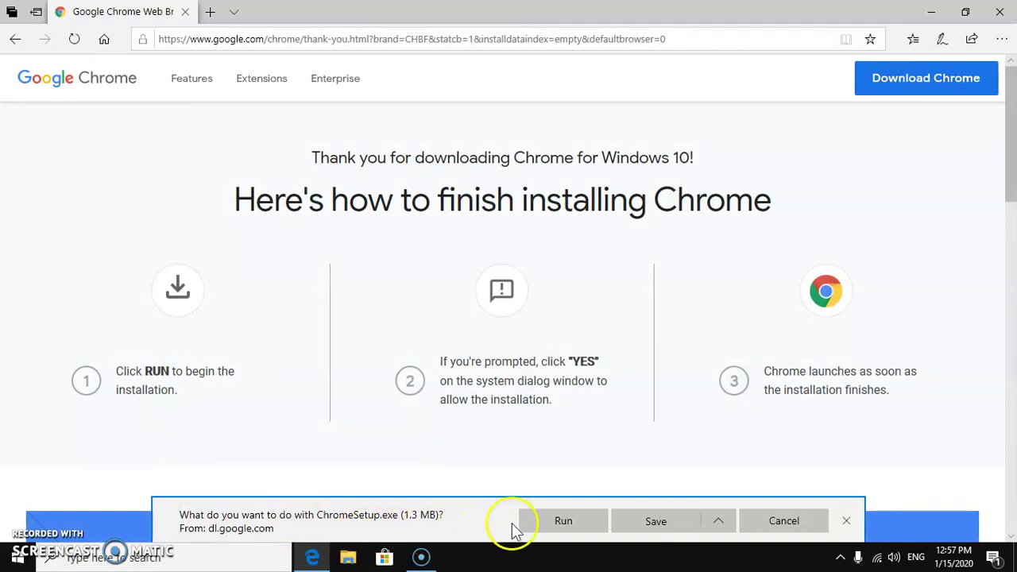
Run ChromeSetup.exe from the download bar and raise its Windows permission prompt
click(548, 525)
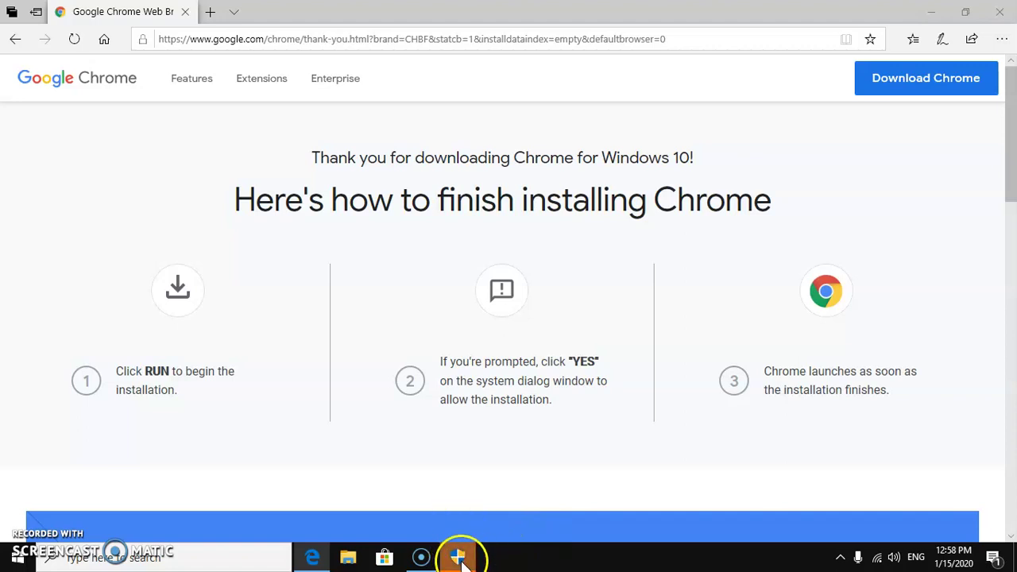
click(459, 558)
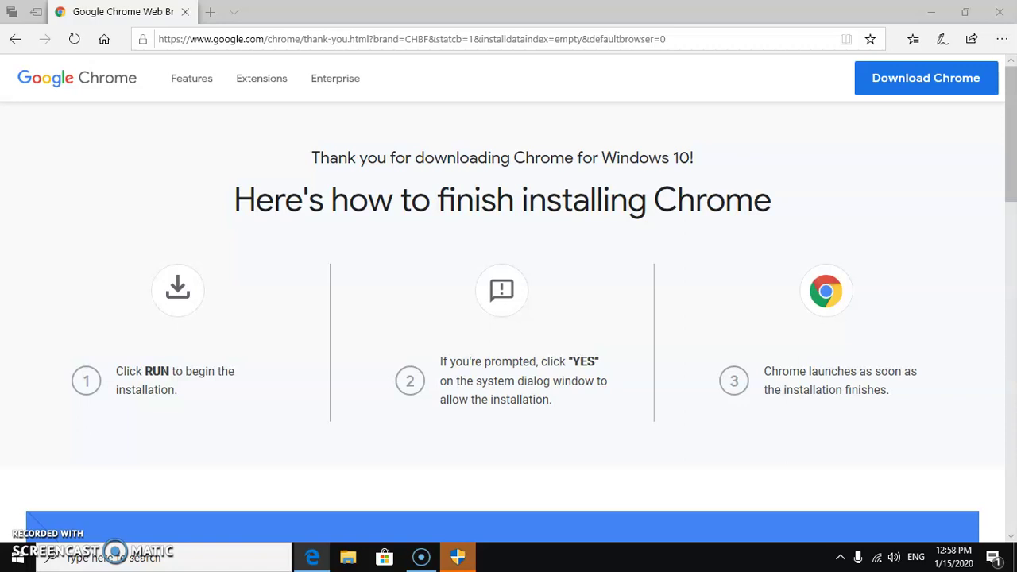
Answer Yes to the UAC prompt so Chrome installs and opens its welcome page
click(411, 387)
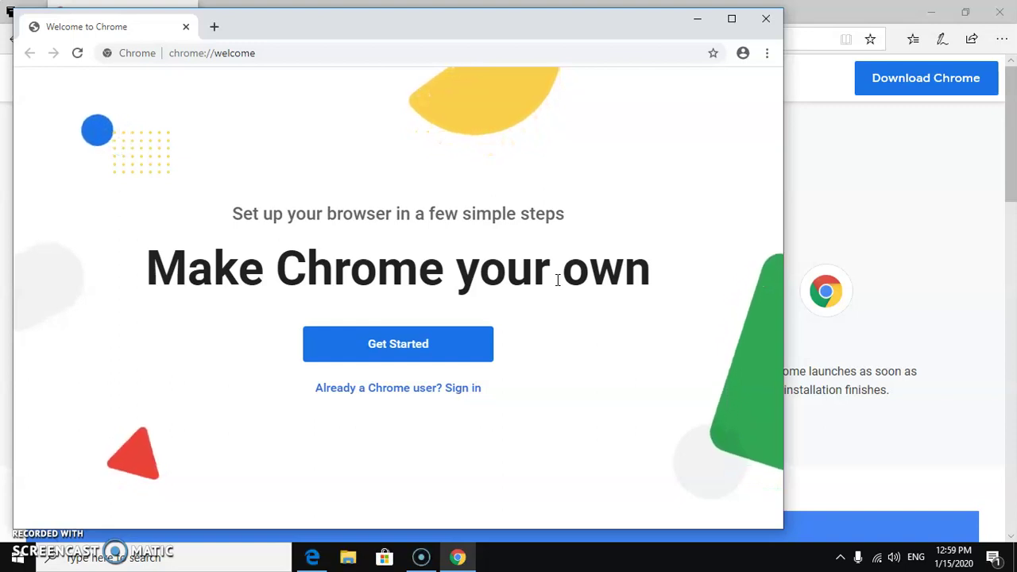
Pin Chrome to the taskbar from its icon's menu, then close the Chrome and Edge windows
click(461, 559)
right_click(461, 559)
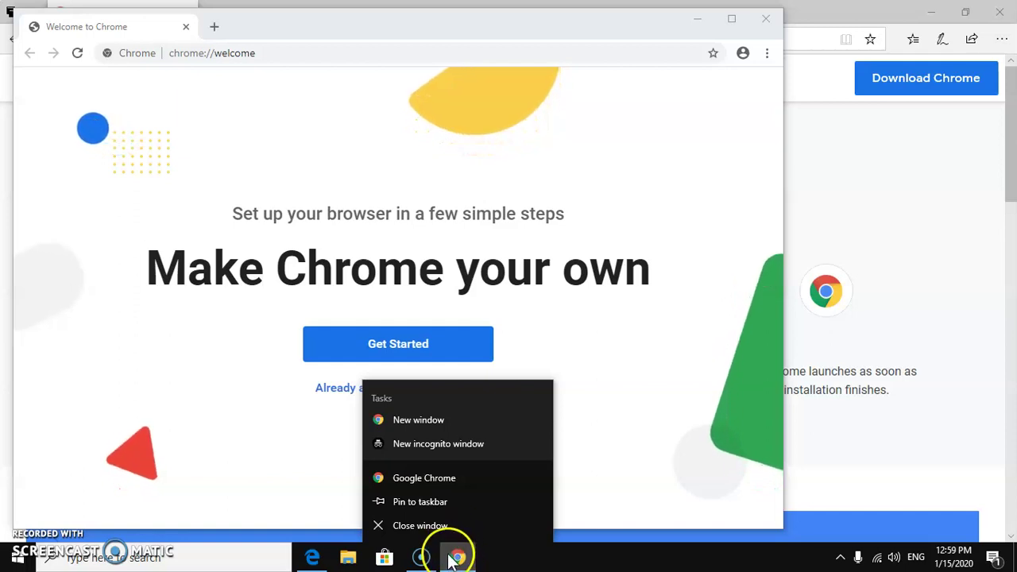
click(431, 498)
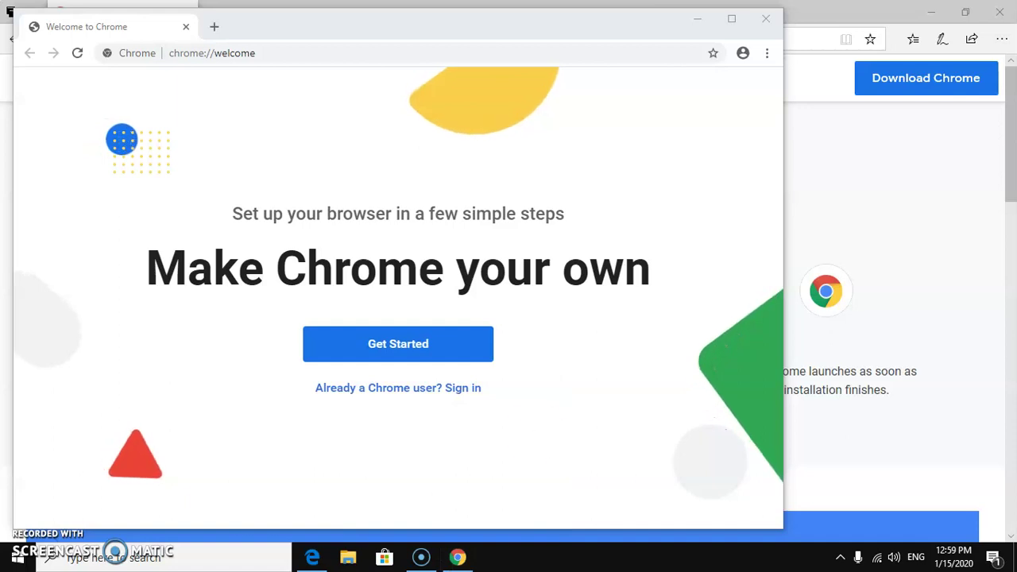
click(766, 19)
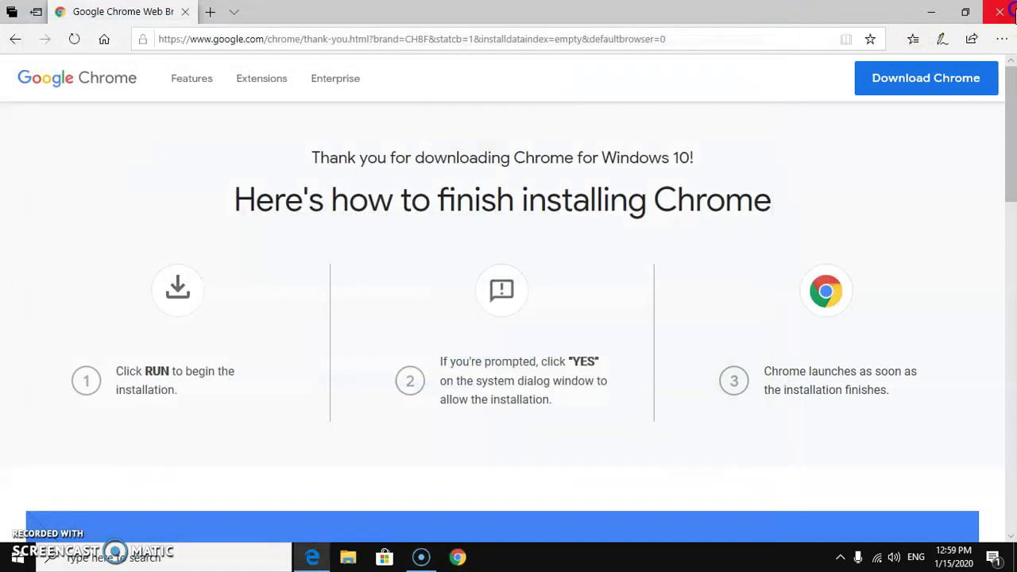
click(1008, 13)
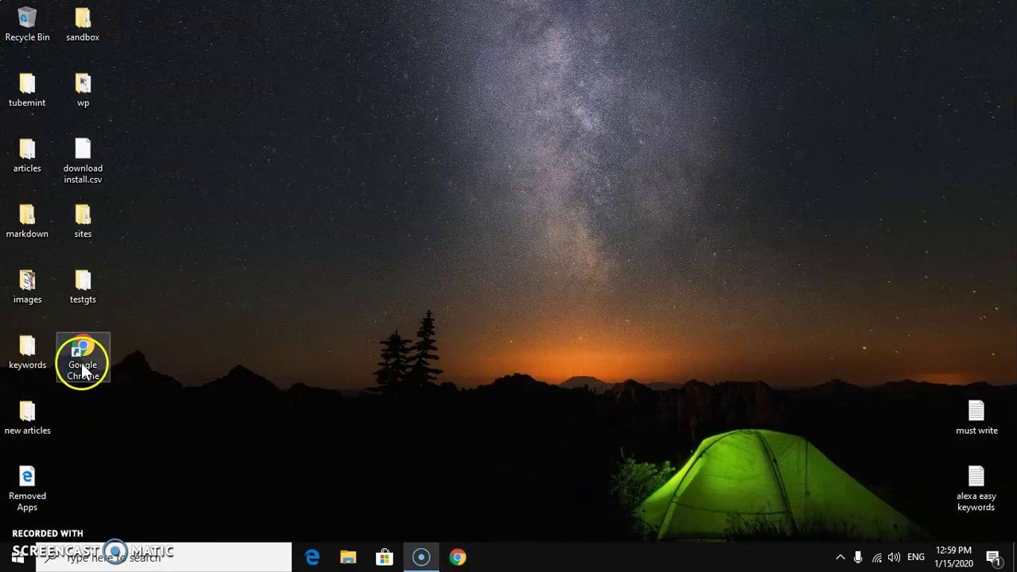
Launch Chrome from its taskbar pin and maximize the New Tab window
click(458, 558)
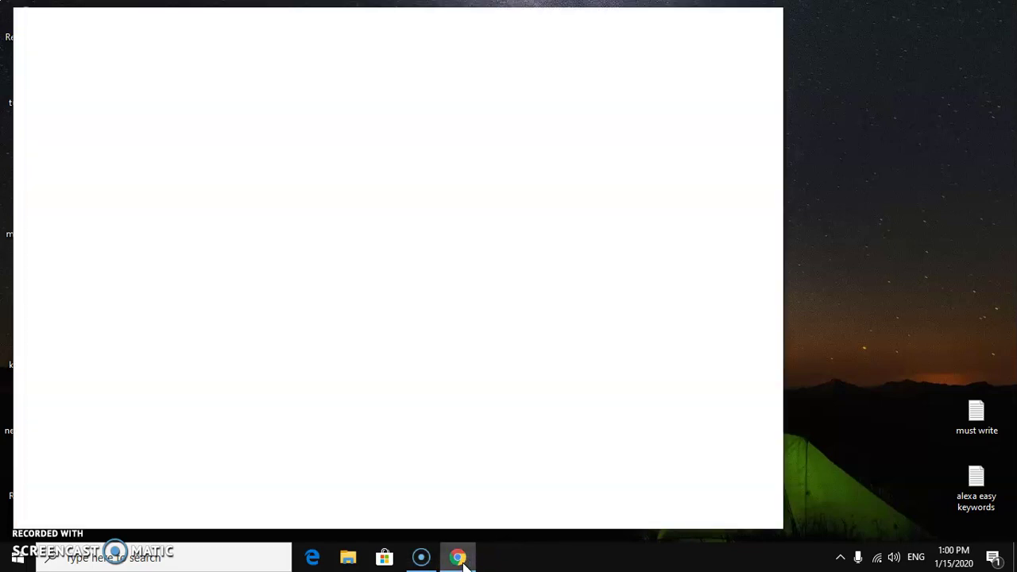
click(745, 24)
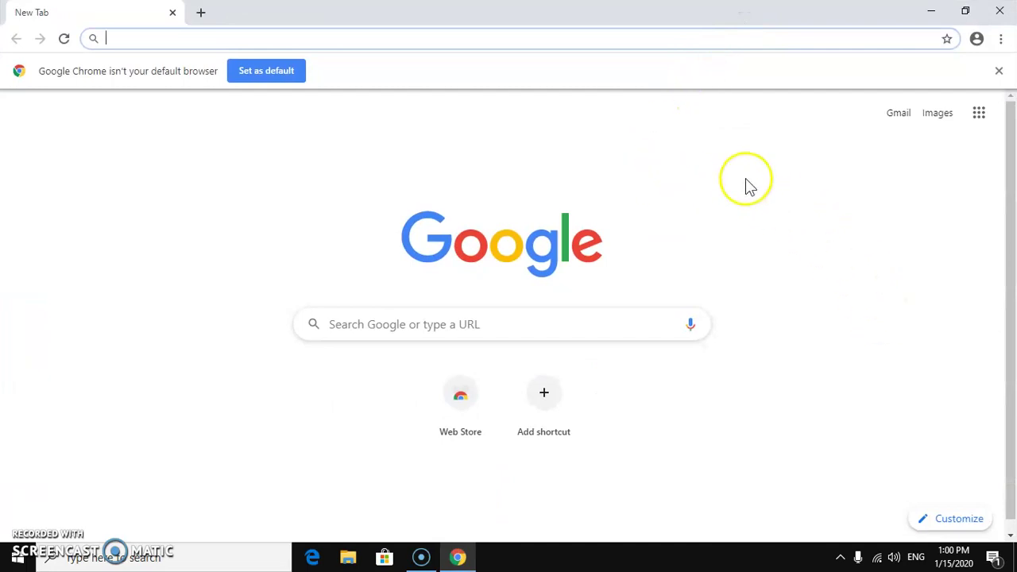
Set Google Chrome as the Windows default web browser, replacing Microsoft Edge, and close Settings
click(273, 73)
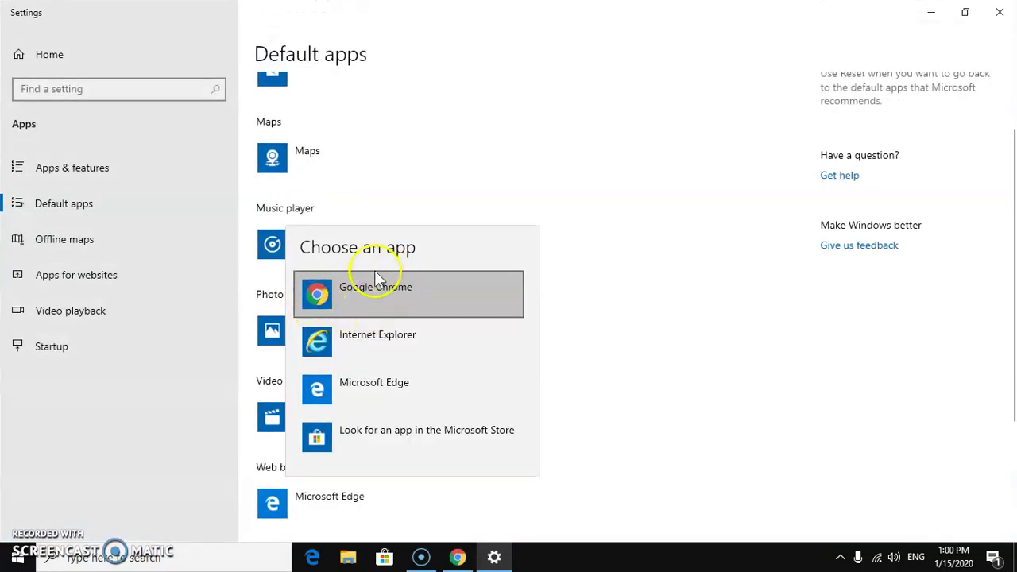
click(371, 296)
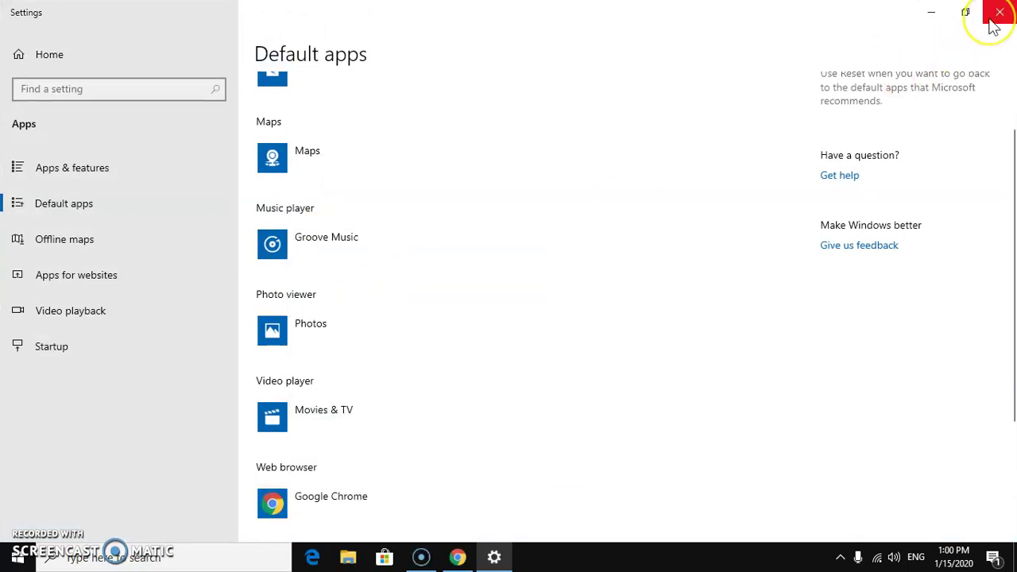
click(992, 22)
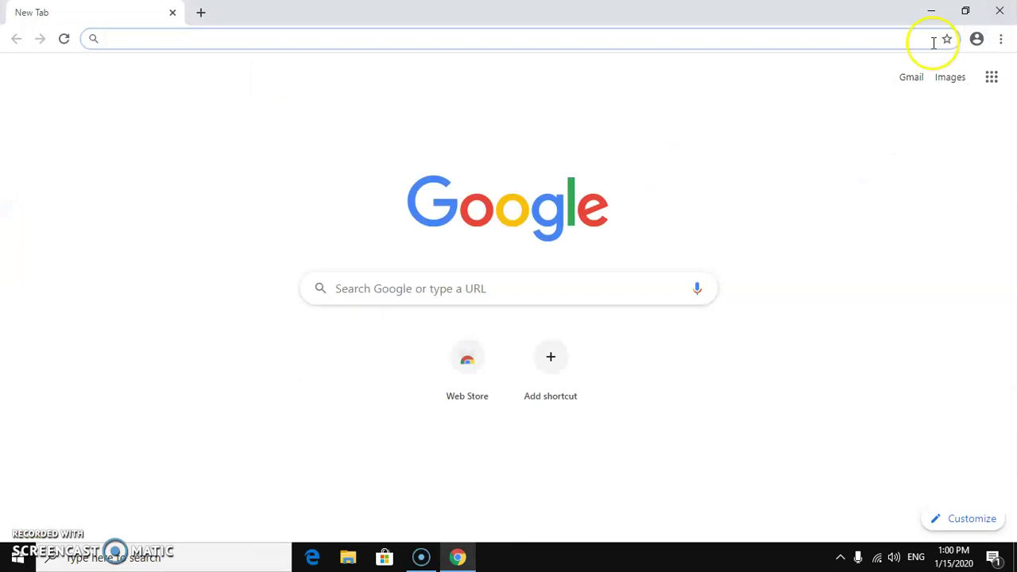
click(697, 151)
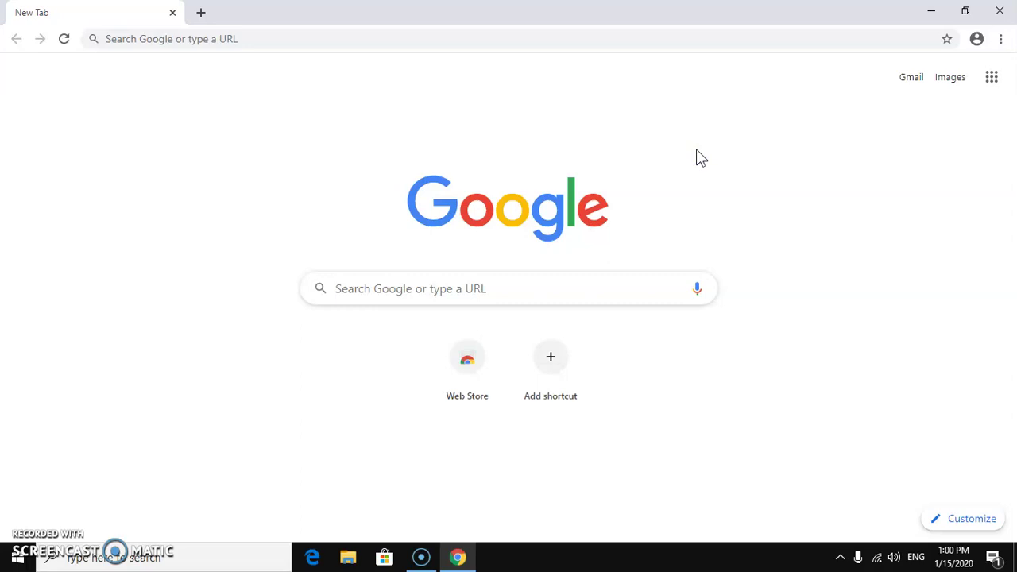
click(465, 289)
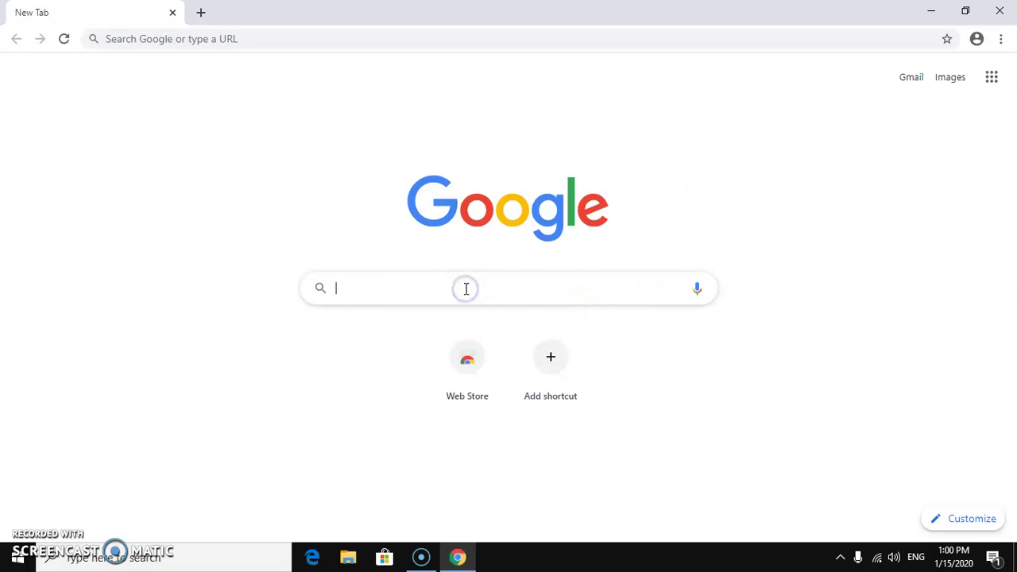
click(310, 139)
click(362, 295)
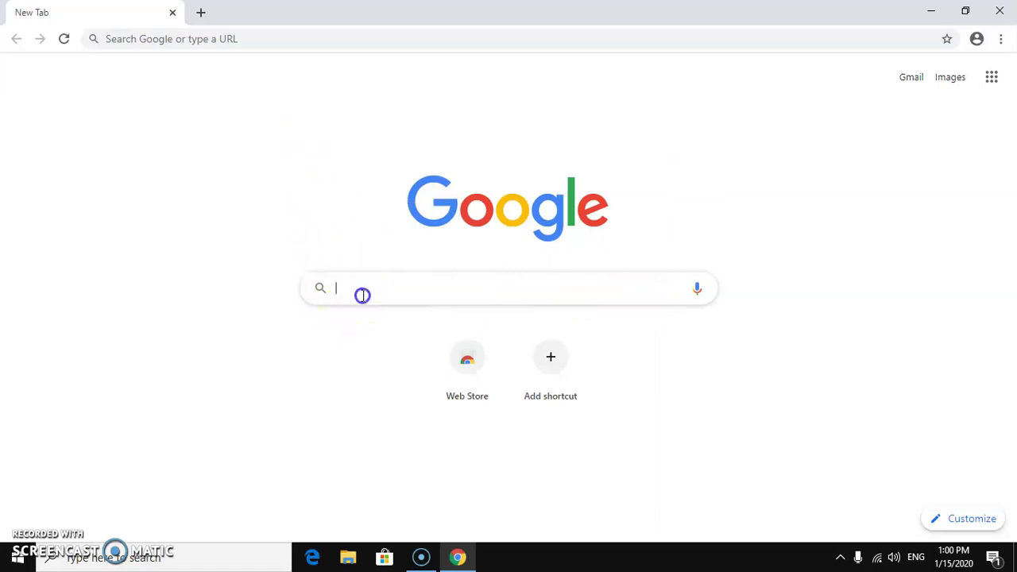